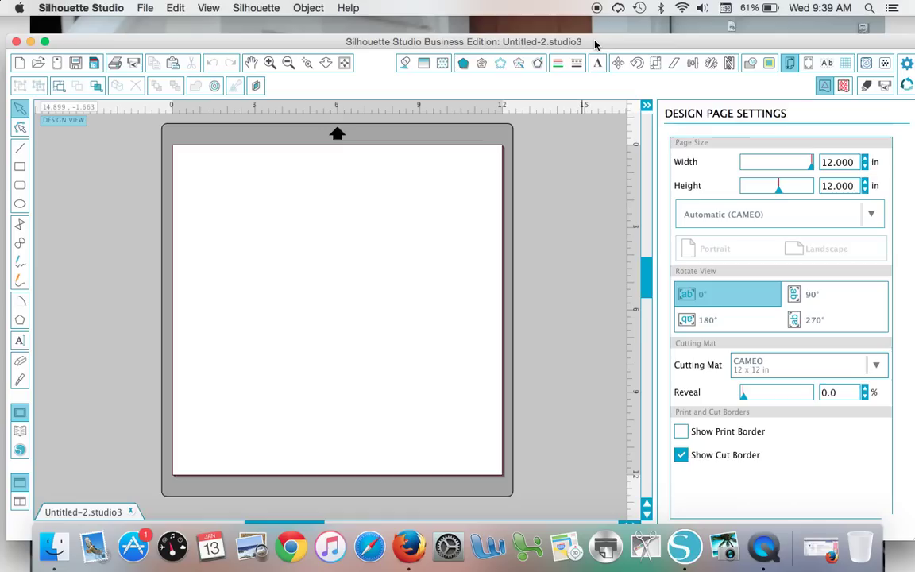
# Move the Silhouette Studio window aside and select the Macintosh HD drive on the desktop.
pyautogui.moveTo(595, 46); pyautogui.dragTo(569, 110)
pyautogui.click(838, 28)
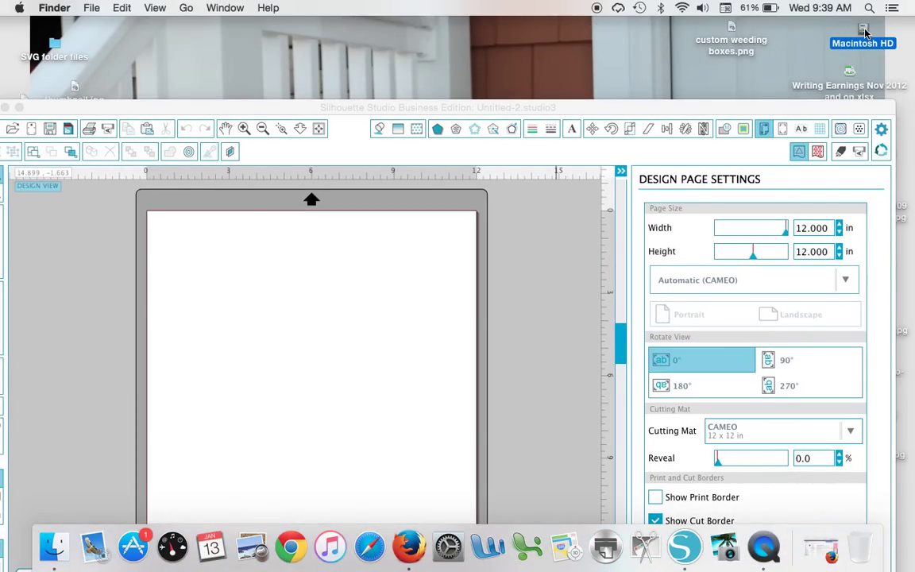
# Open Macintosh HD > Downloads > svgcuts-062813-retro-radio to list its four radio SVG files.
pyautogui.doubleClick(866, 32)
pyautogui.moveTo(337, 31); pyautogui.dragTo(550, 28)
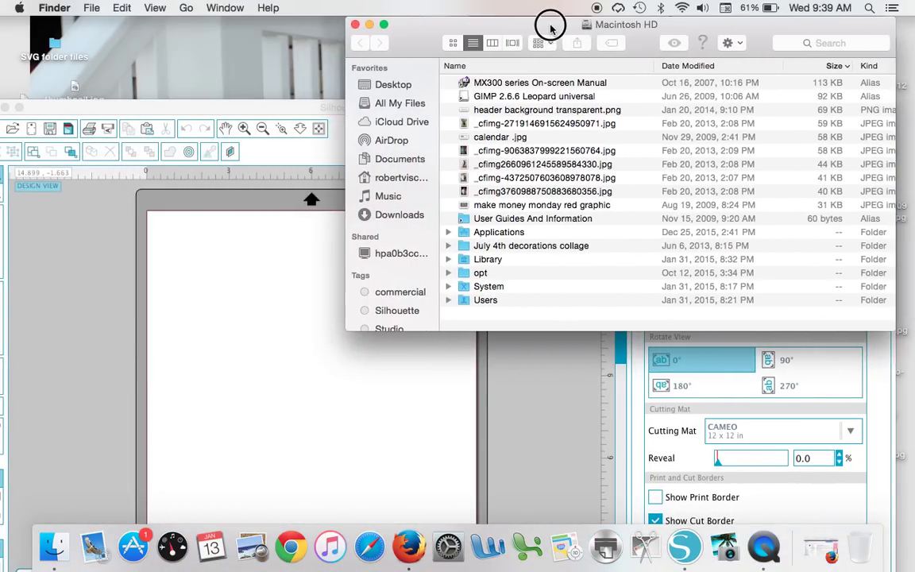
pyautogui.click(399, 214)
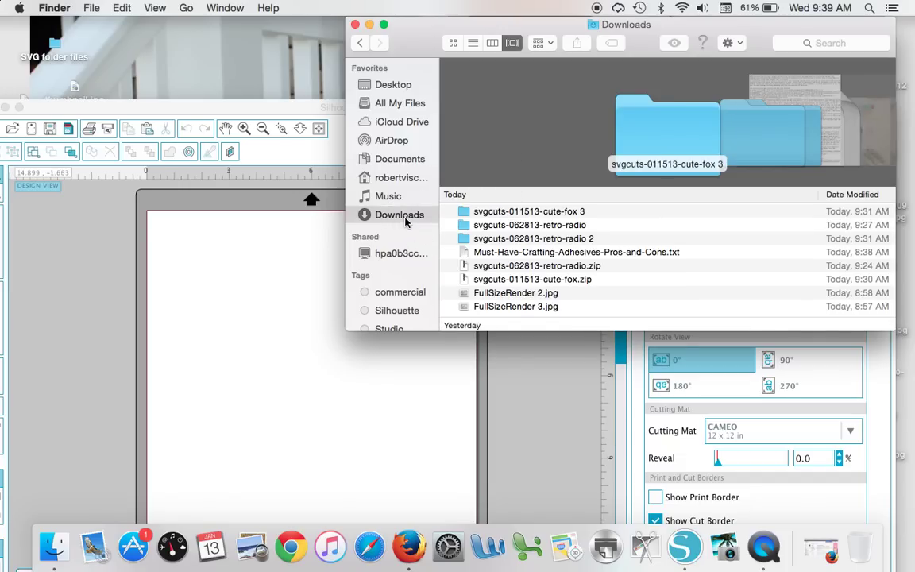
pyautogui.click(500, 226)
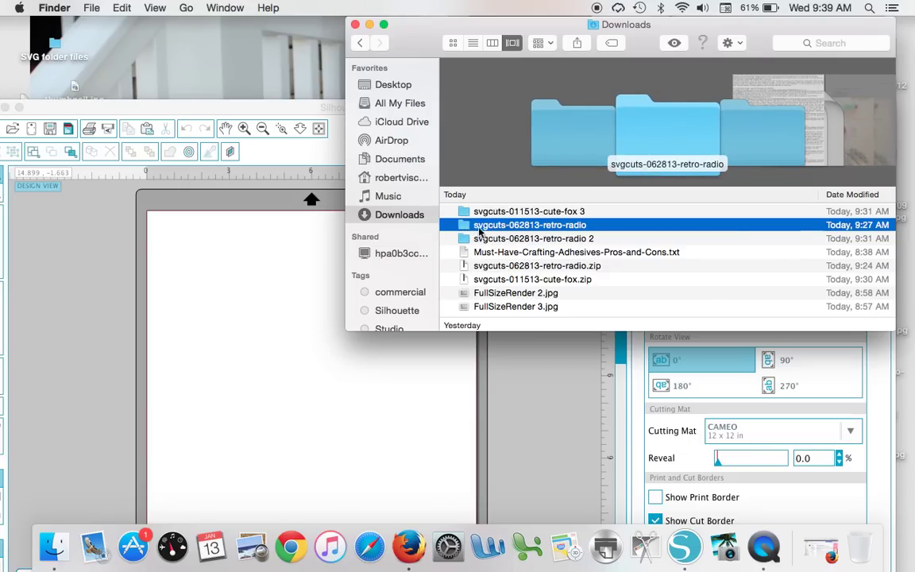
pyautogui.doubleClick(479, 228)
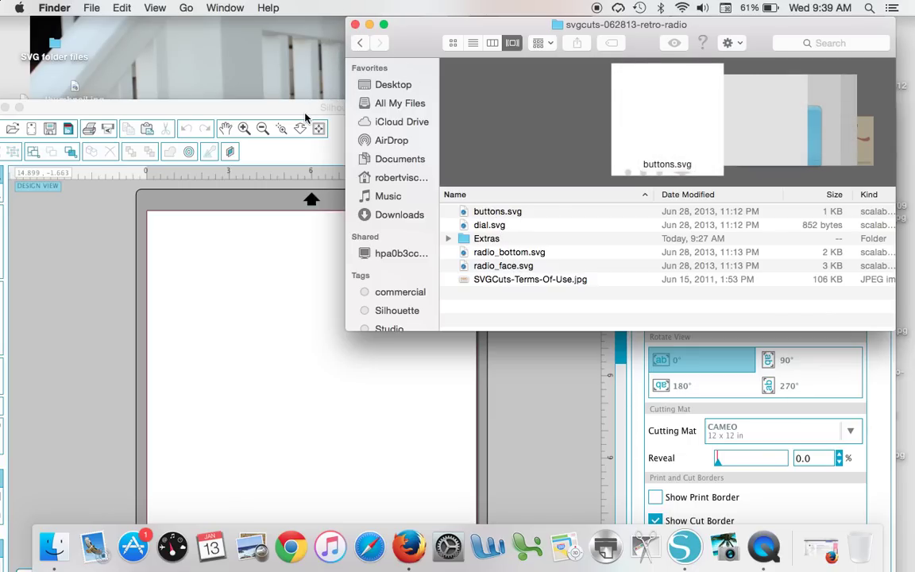
pyautogui.moveTo(305, 114); pyautogui.dragTo(318, 49)
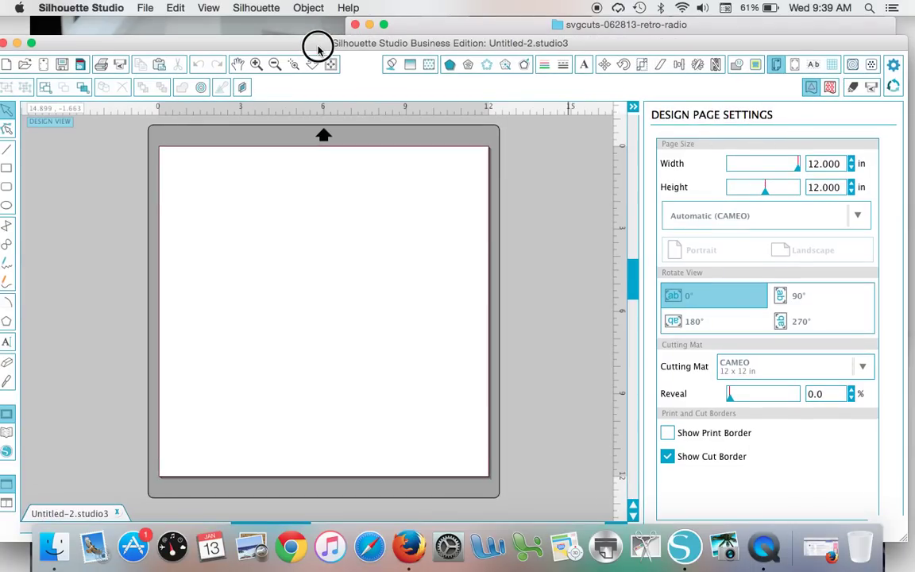
pyautogui.click(364, 31)
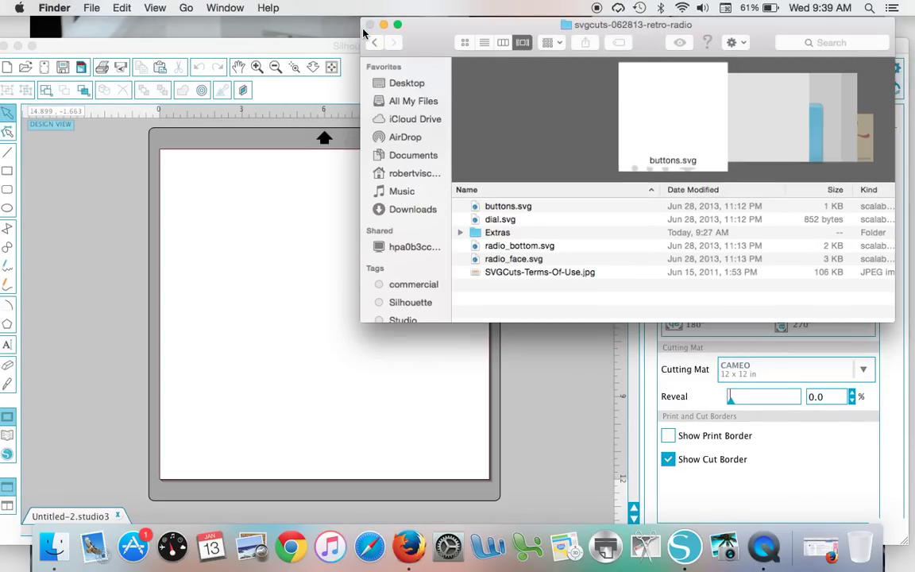
# Open radio_bottom.svg from the second retro-radio folder in Downloads as a new design.
pyautogui.moveTo(96, 46); pyautogui.dragTo(96, 32)
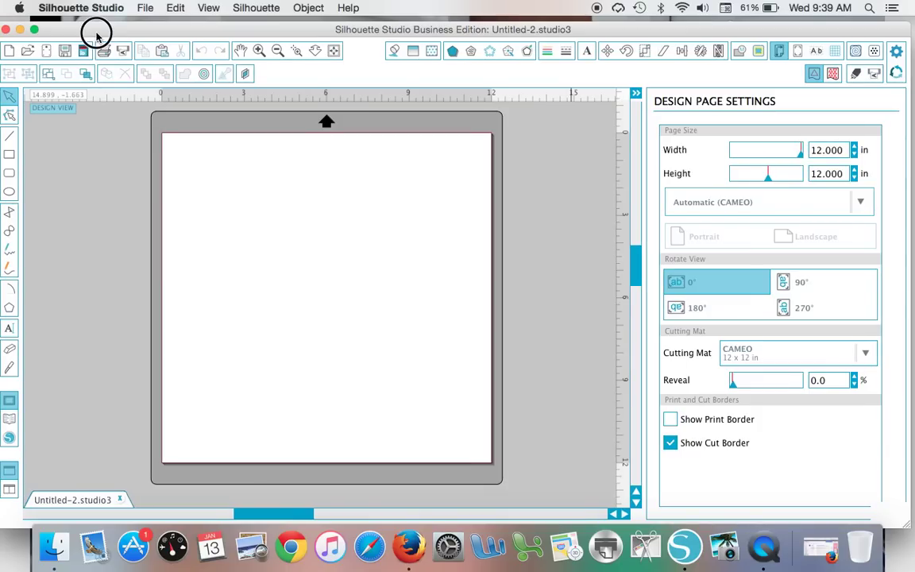
pyautogui.click(145, 8)
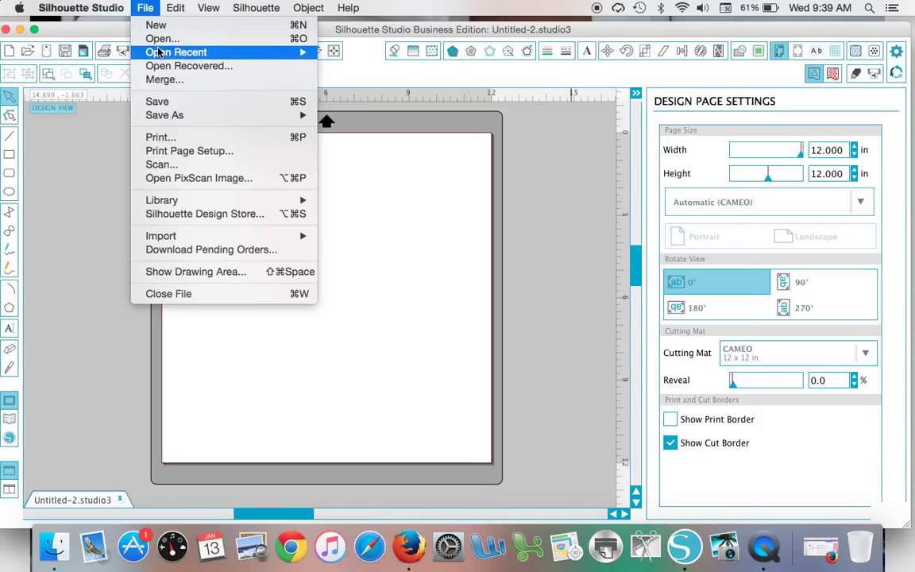
pyautogui.click(162, 38)
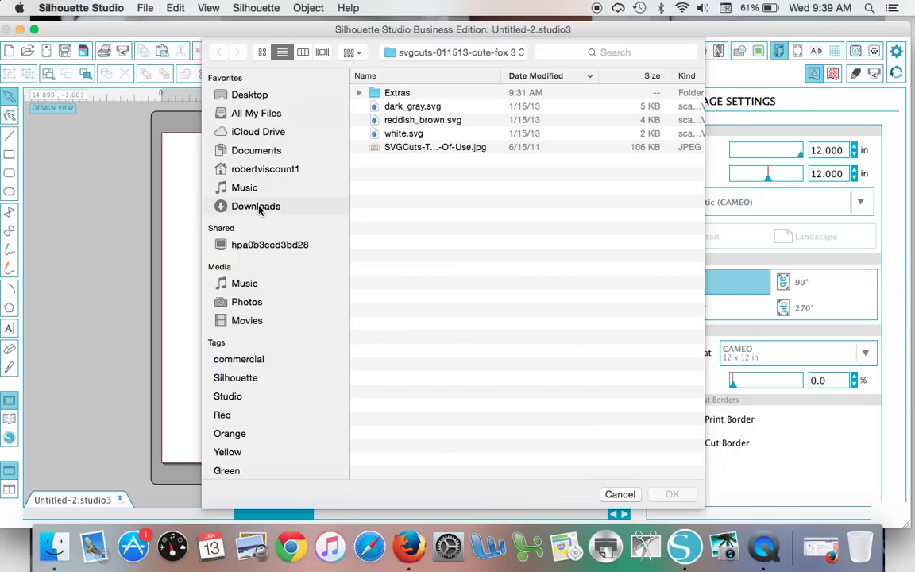
pyautogui.click(259, 209)
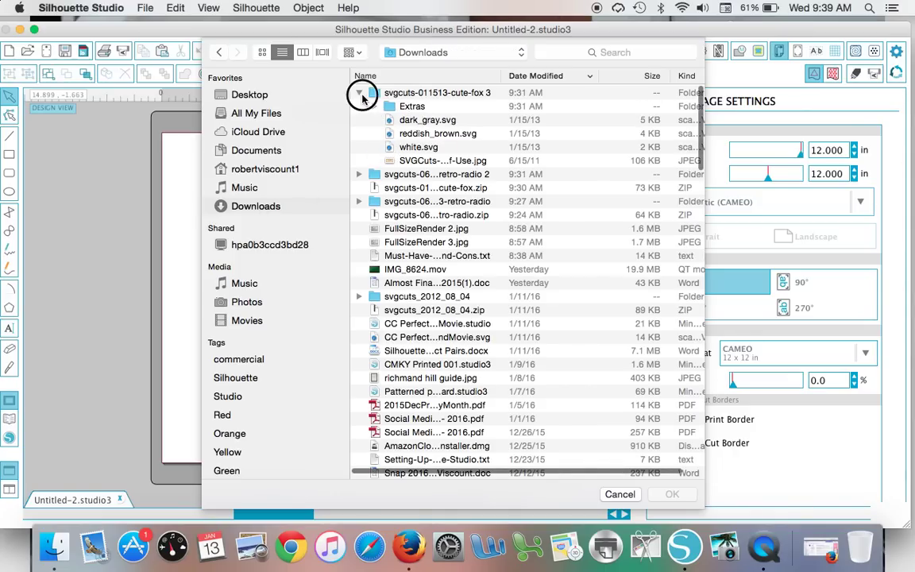
pyautogui.click(358, 93)
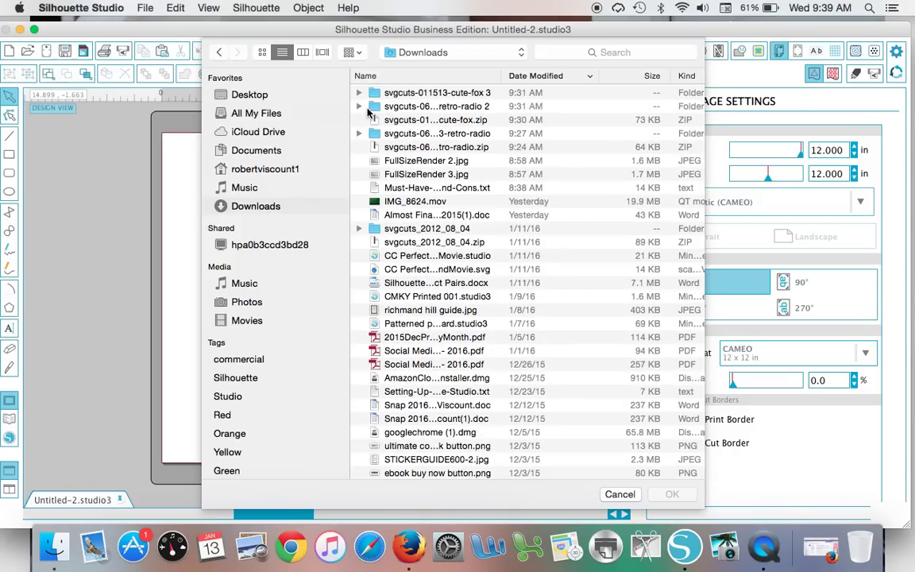
pyautogui.click(358, 106)
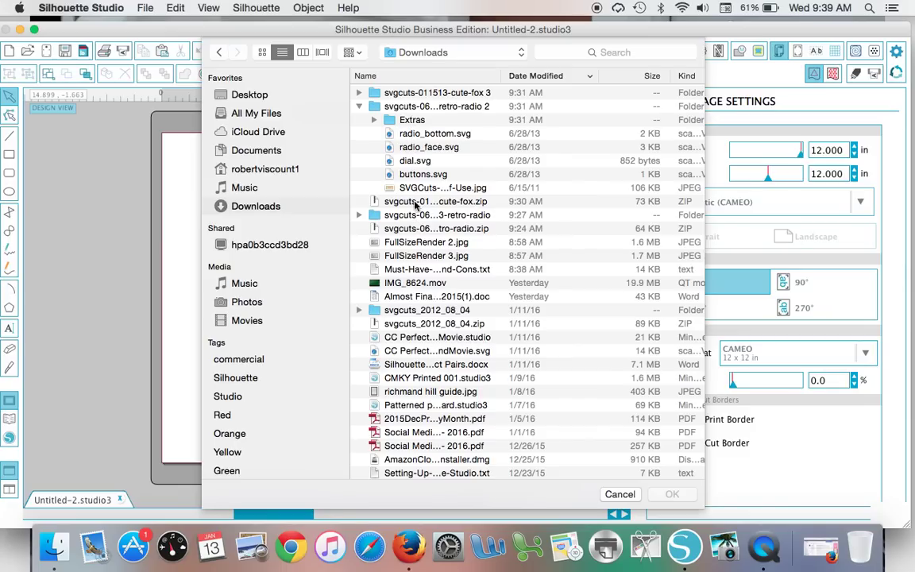
pyautogui.click(416, 135)
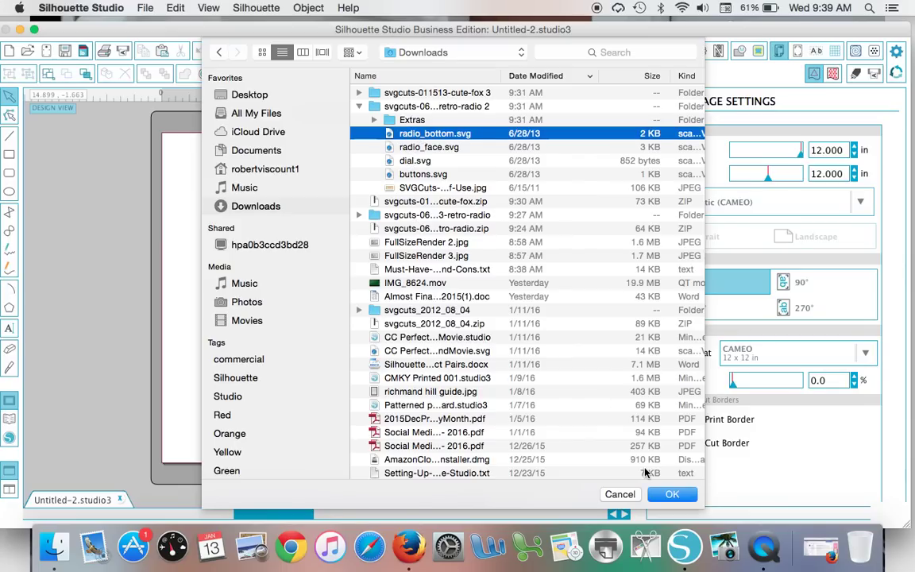
pyautogui.click(656, 496)
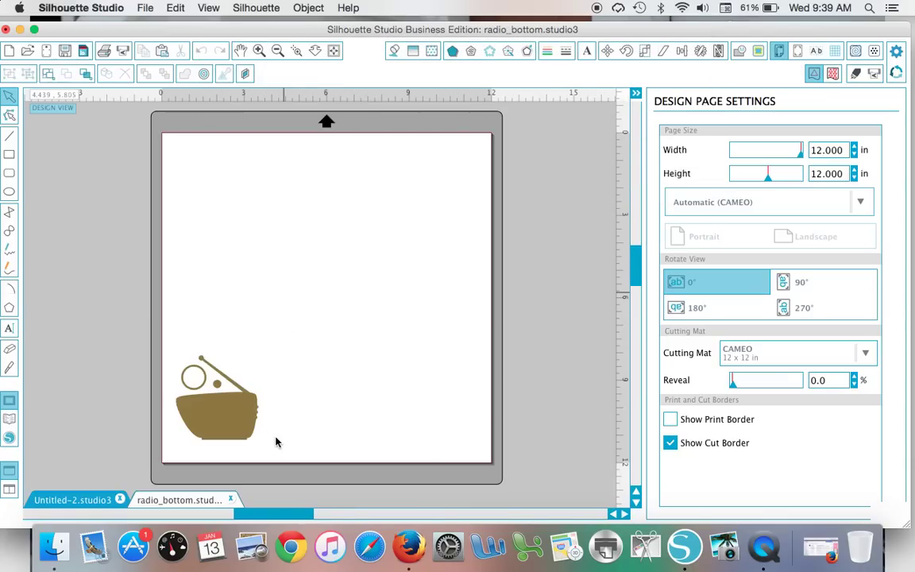
# Merge radio_face.svg, dial.svg and buttons.svg into the radio_bottom design.
pyautogui.click(147, 8)
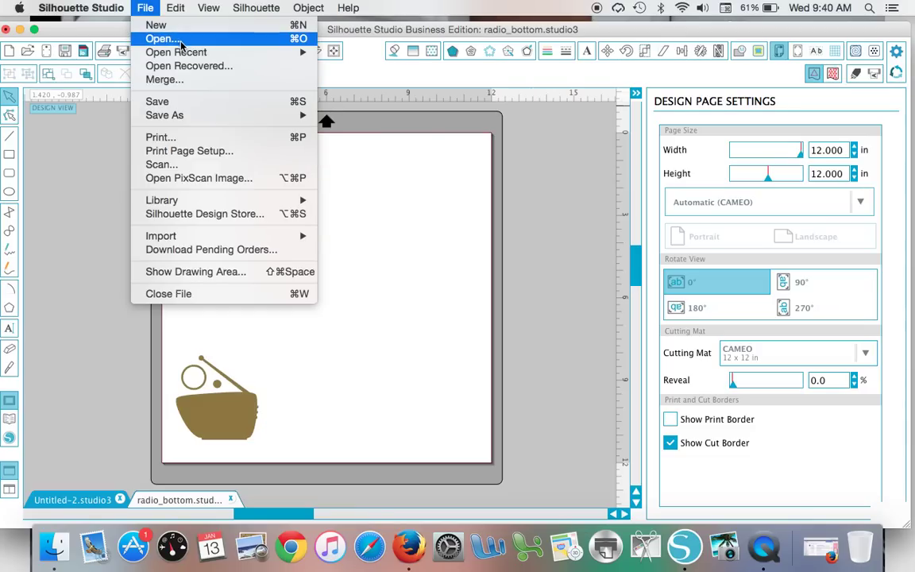
pyautogui.click(162, 79)
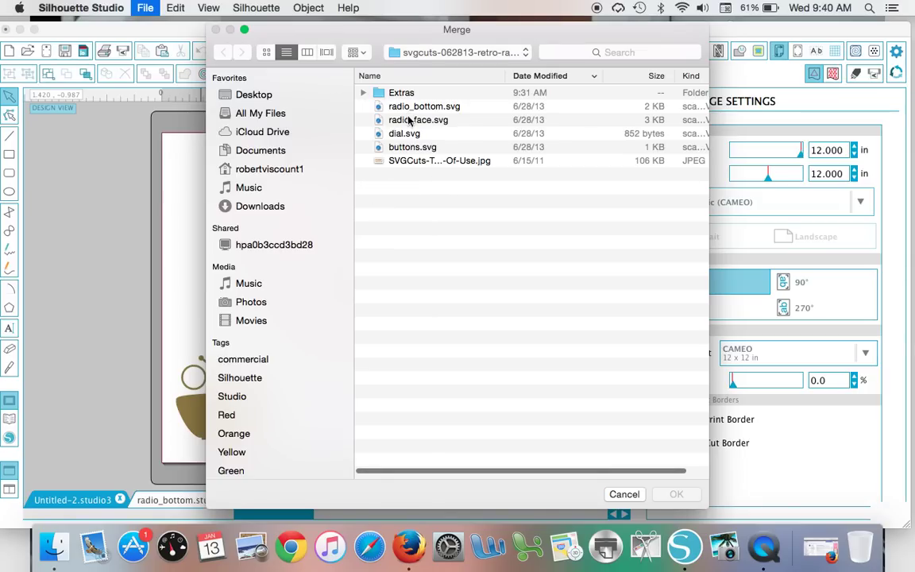
pyautogui.click(410, 119)
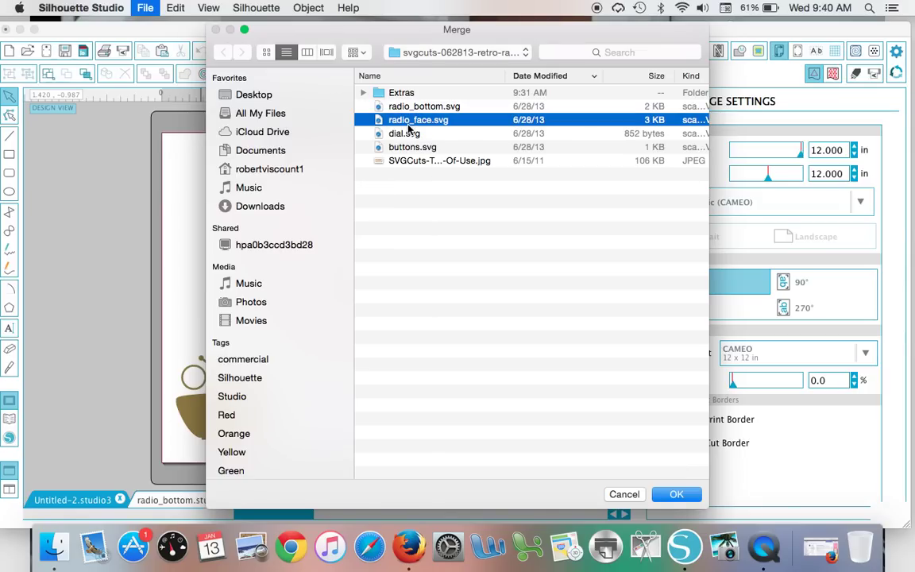
pyautogui.doubleClick(409, 119)
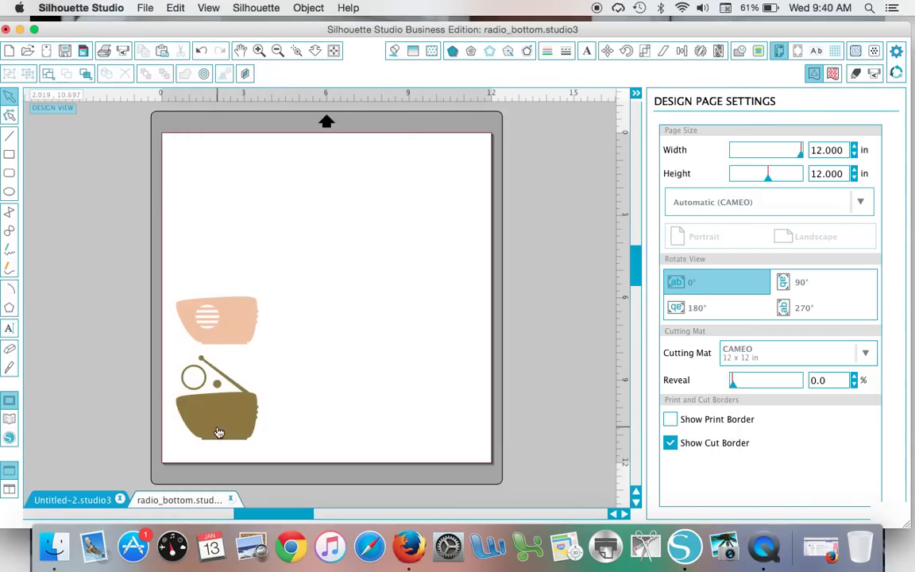
pyautogui.click(145, 8)
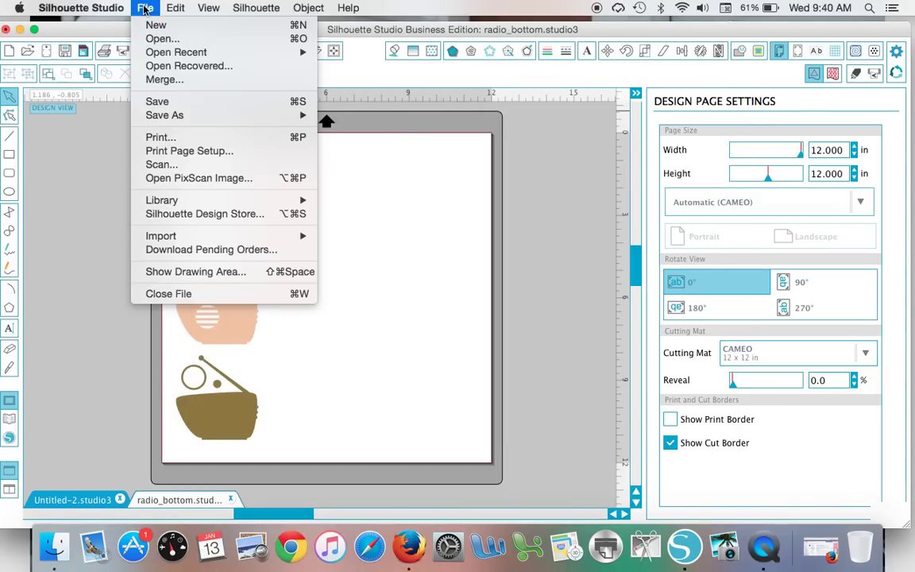
pyautogui.click(161, 79)
pyautogui.doubleClick(404, 134)
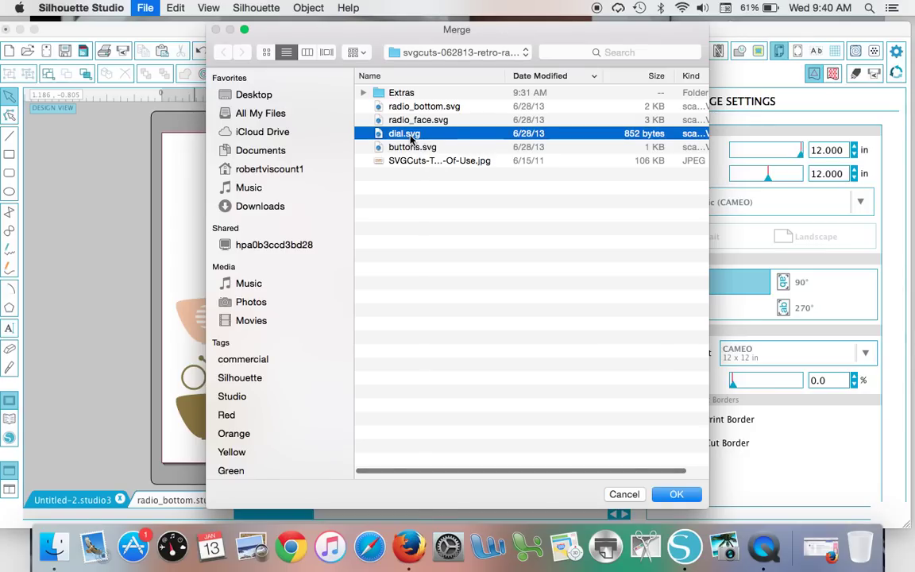
pyautogui.click(145, 8)
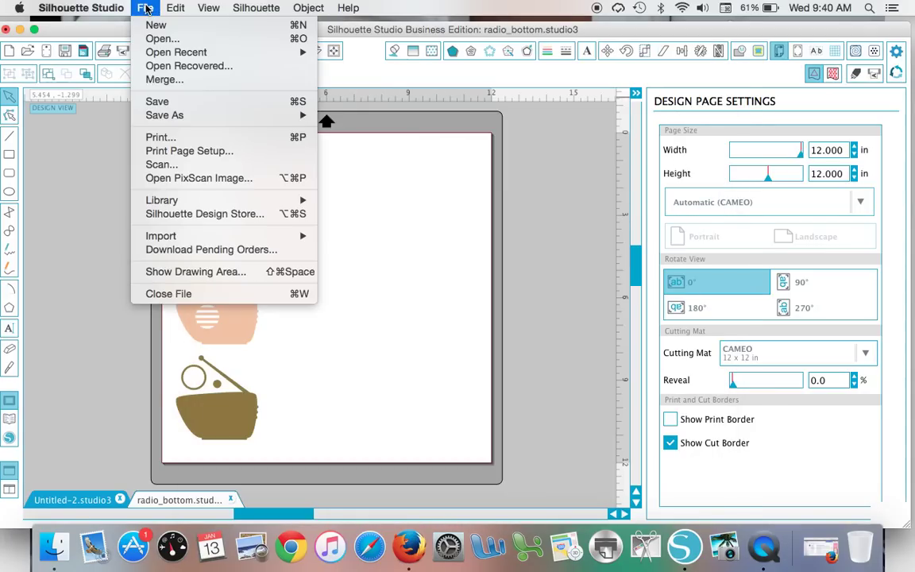
pyautogui.click(159, 79)
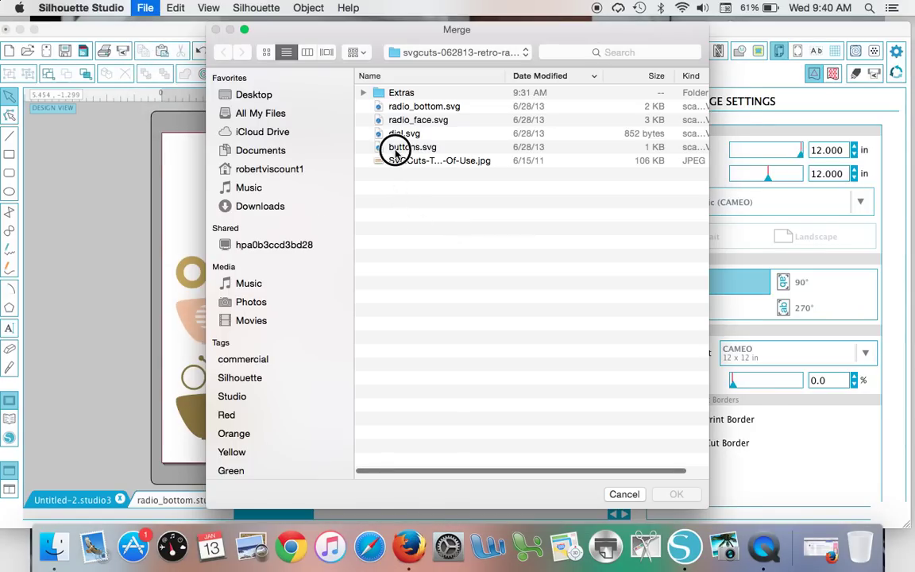
pyautogui.doubleClick(397, 147)
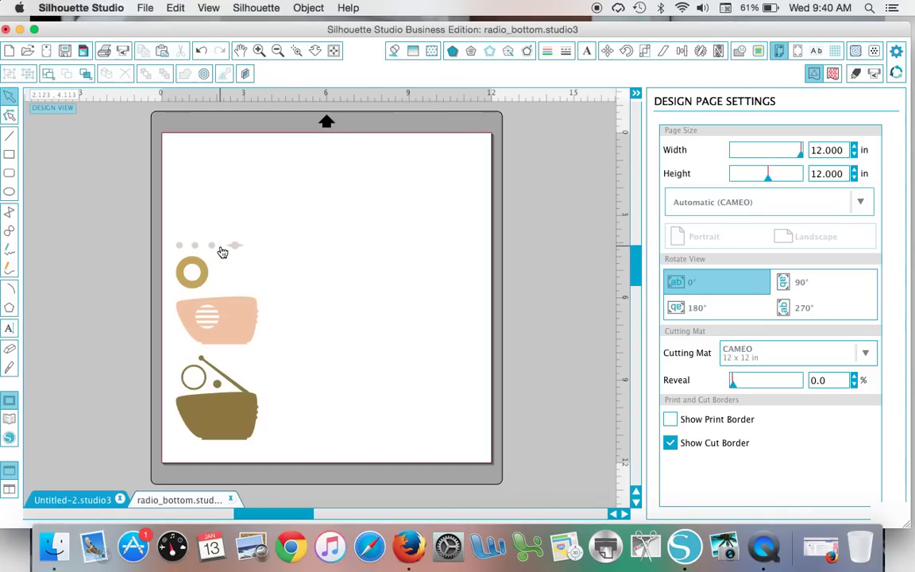
# Rearrange the merged pieces, leaving the peach body and gold ring beside the selected brown base.
pyautogui.click(227, 250)
pyautogui.click(180, 253)
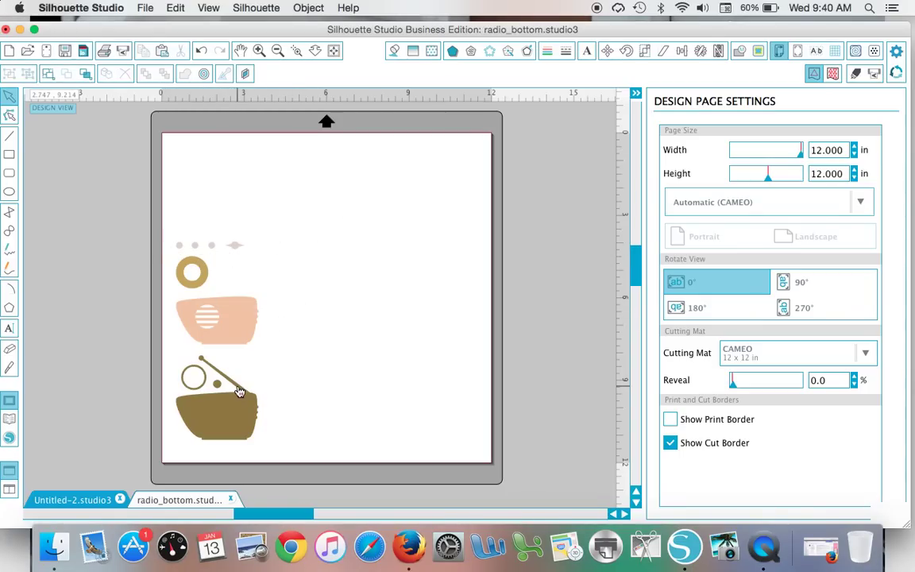
pyautogui.moveTo(236, 417); pyautogui.dragTo(368, 307)
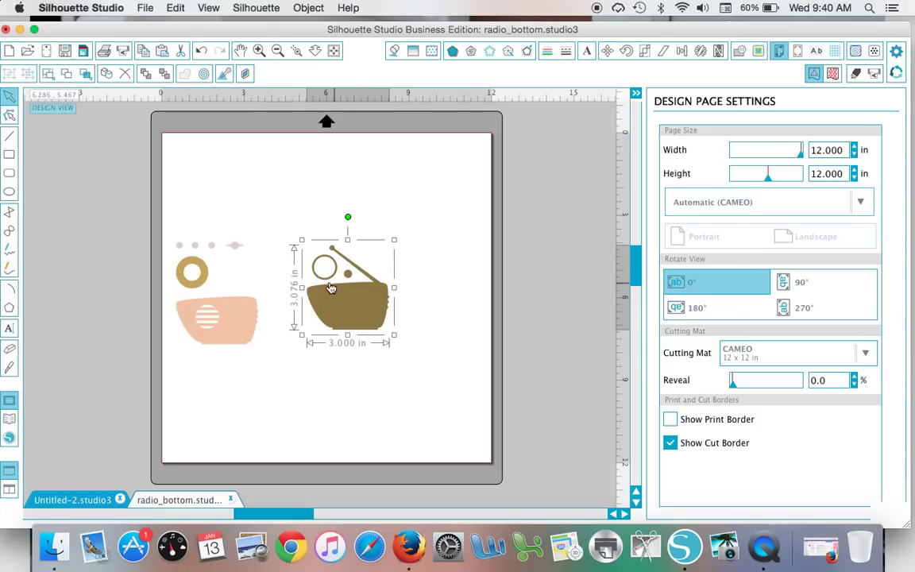
pyautogui.moveTo(337, 272); pyautogui.dragTo(357, 285)
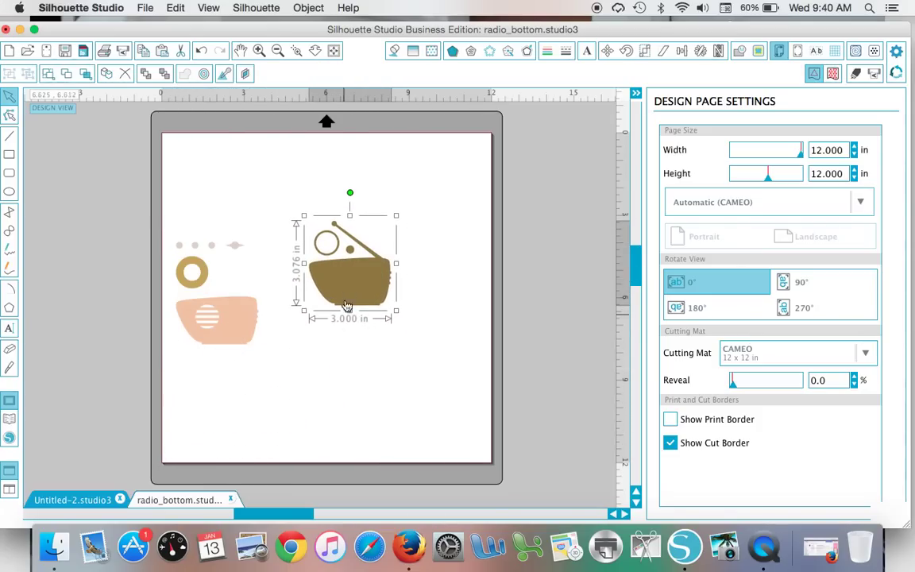
pyautogui.moveTo(216, 308); pyautogui.dragTo(344, 280)
pyautogui.moveTo(191, 279); pyautogui.dragTo(221, 292)
pyautogui.click(279, 358)
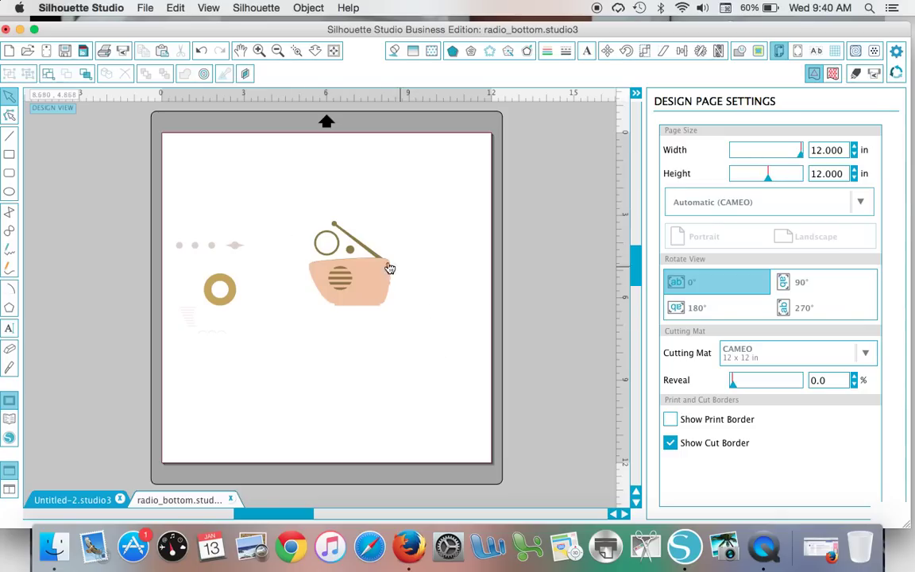
pyautogui.moveTo(355, 287); pyautogui.dragTo(226, 364)
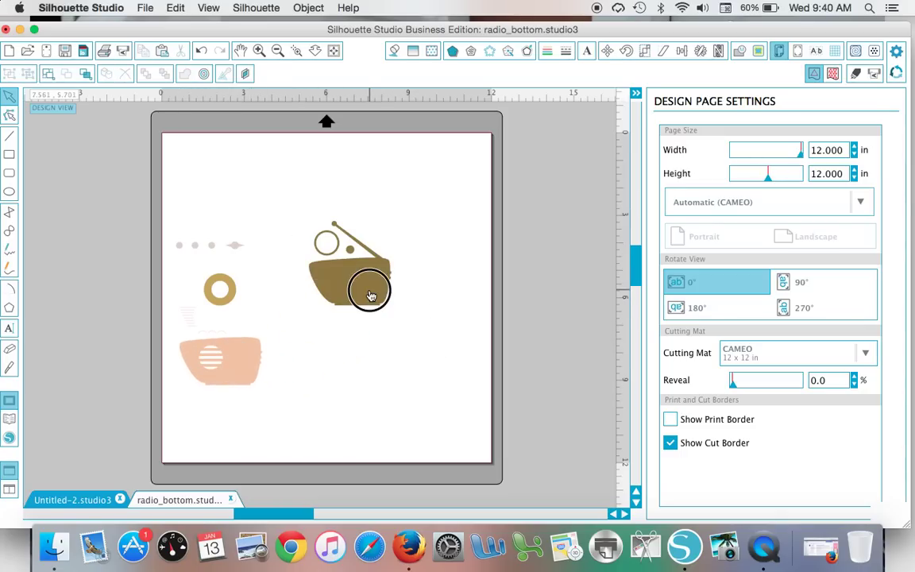
pyautogui.click(343, 274)
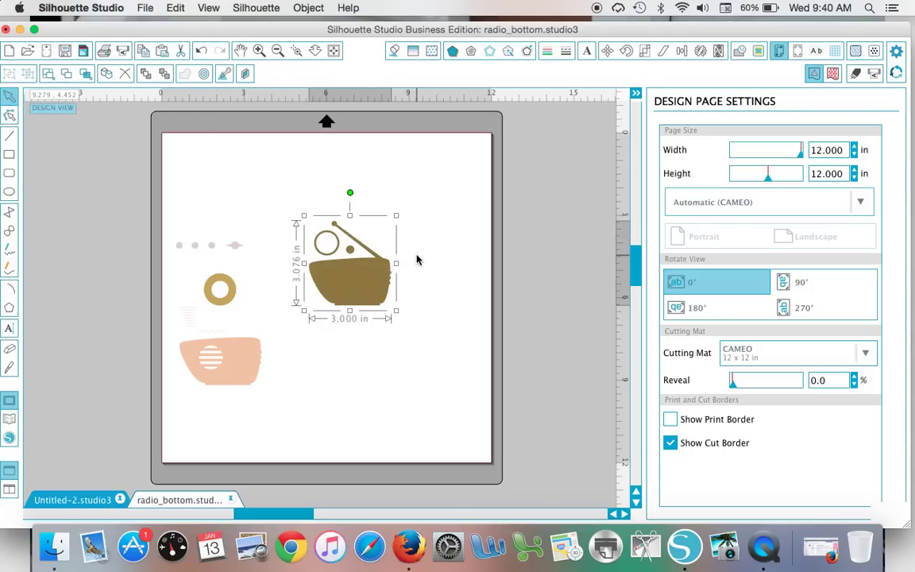
# Release the brown radio's compound path and pull its body away from the circles.
pyautogui.rightClick(379, 242)
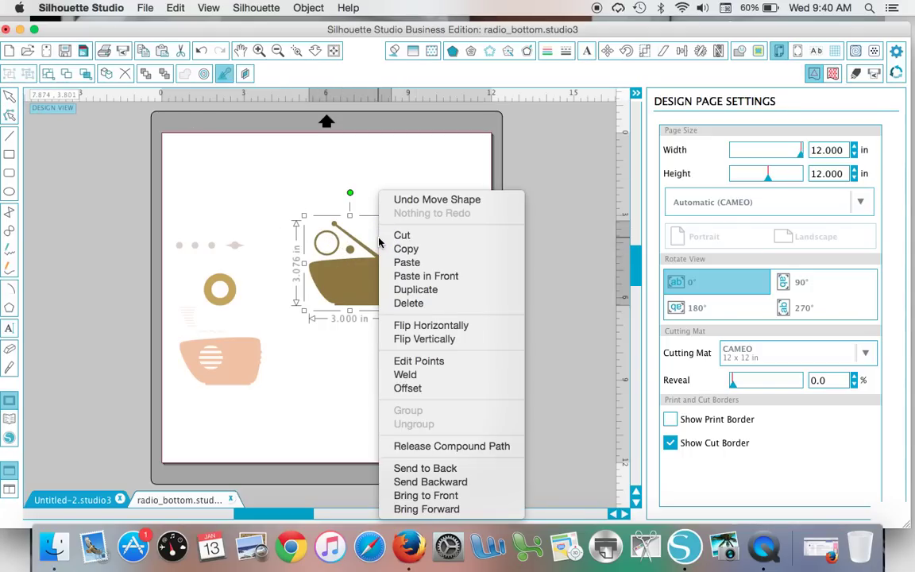
pyautogui.click(429, 445)
pyautogui.click(391, 355)
pyautogui.moveTo(373, 287); pyautogui.dragTo(427, 346)
# Make the brown circle a compound-path ring, then place the peach body and gold dial onto the base.
pyautogui.click(330, 247)
pyautogui.rightClick(330, 249)
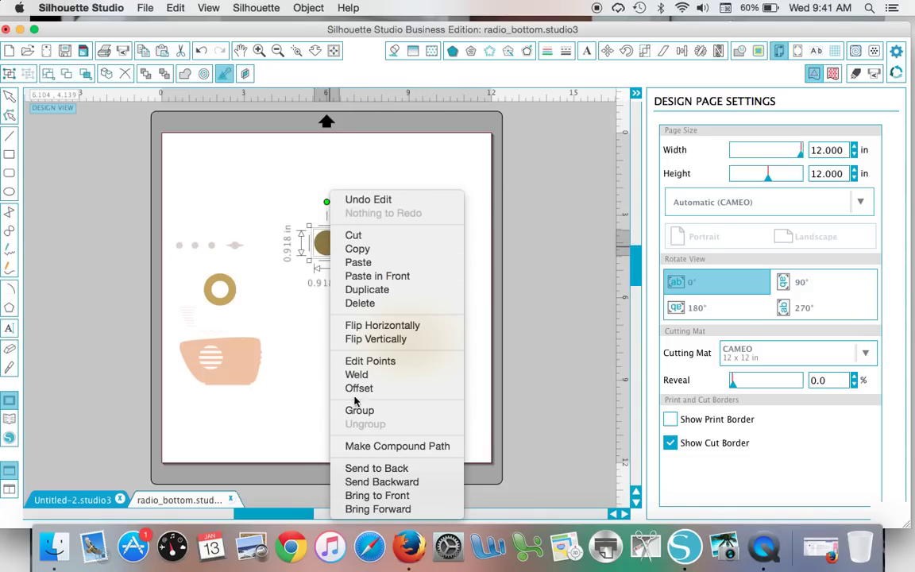
pyautogui.click(307, 443)
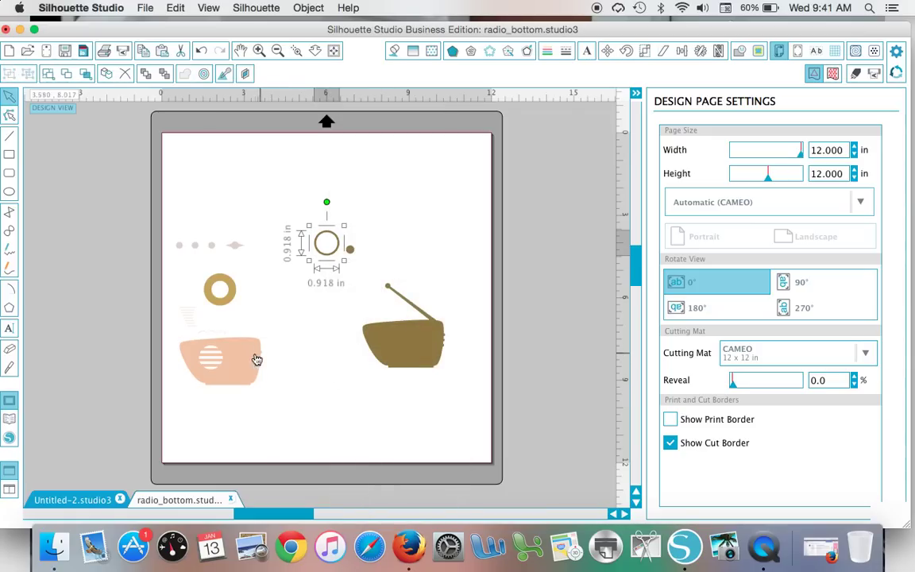
pyautogui.moveTo(255, 358); pyautogui.dragTo(419, 343)
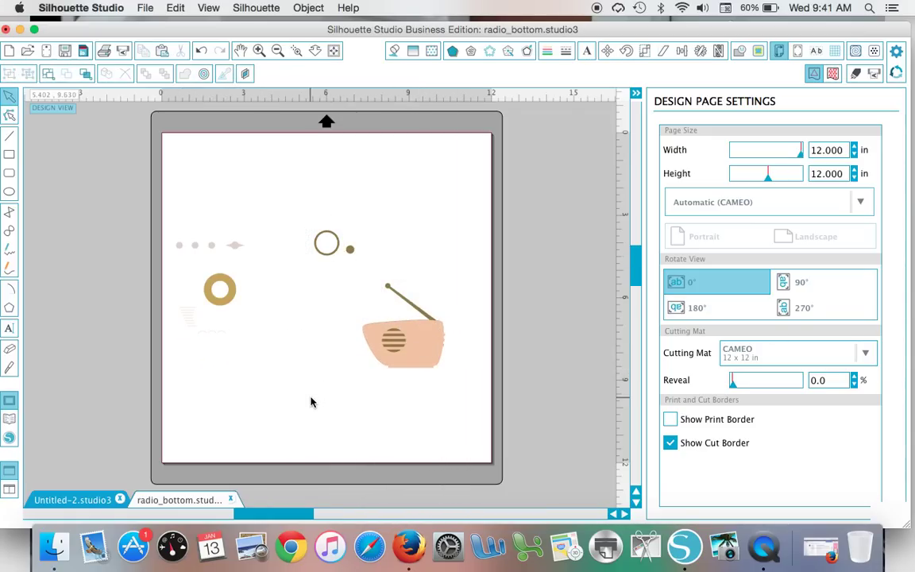
pyautogui.moveTo(211, 279); pyautogui.dragTo(425, 348)
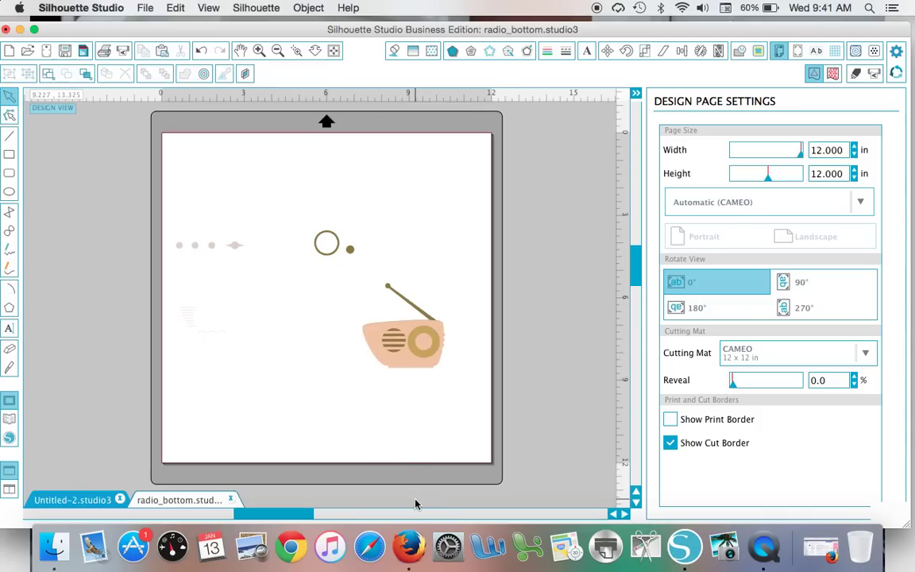
pyautogui.click(408, 546)
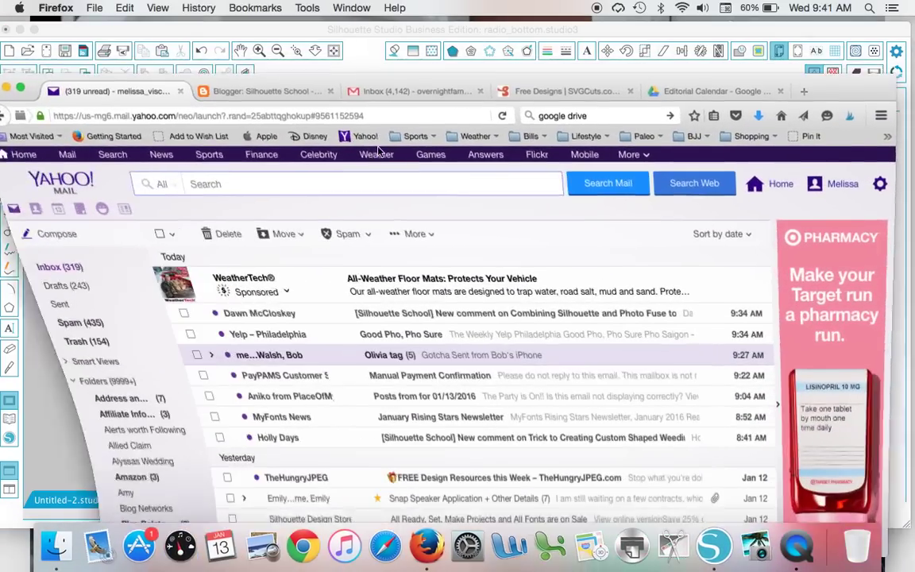
pyautogui.click(570, 97)
pyautogui.moveTo(828, 103); pyautogui.dragTo(848, 45)
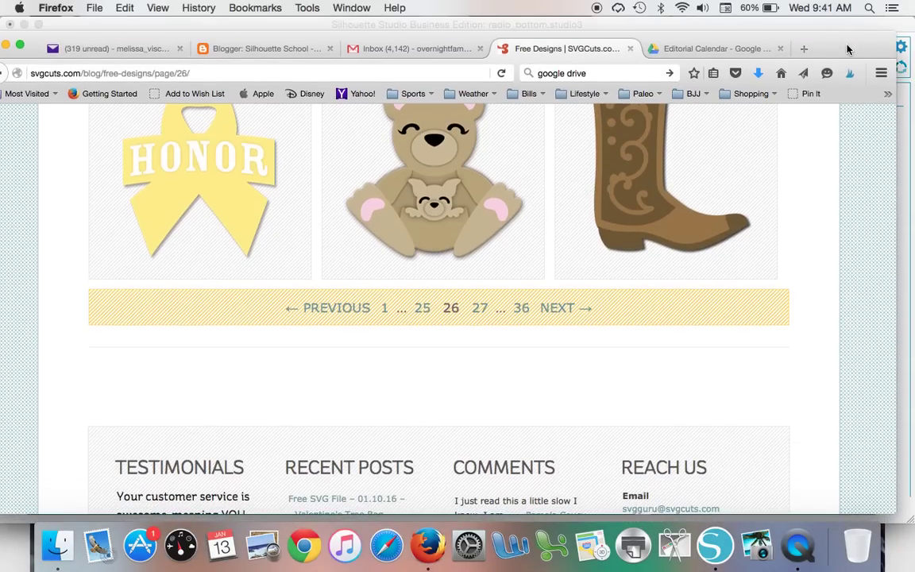
pyautogui.scroll(15, 426, 259)
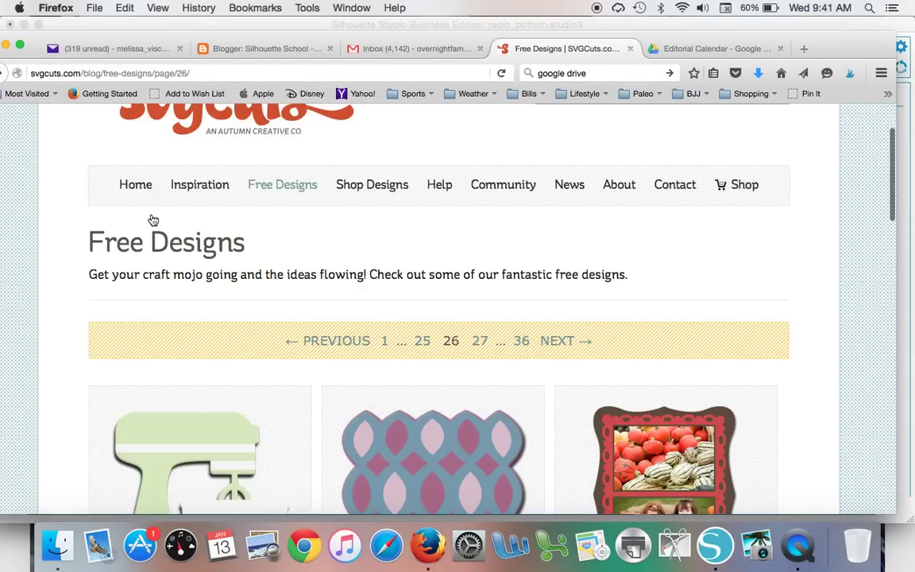
pyautogui.scroll(-5, 353, 336)
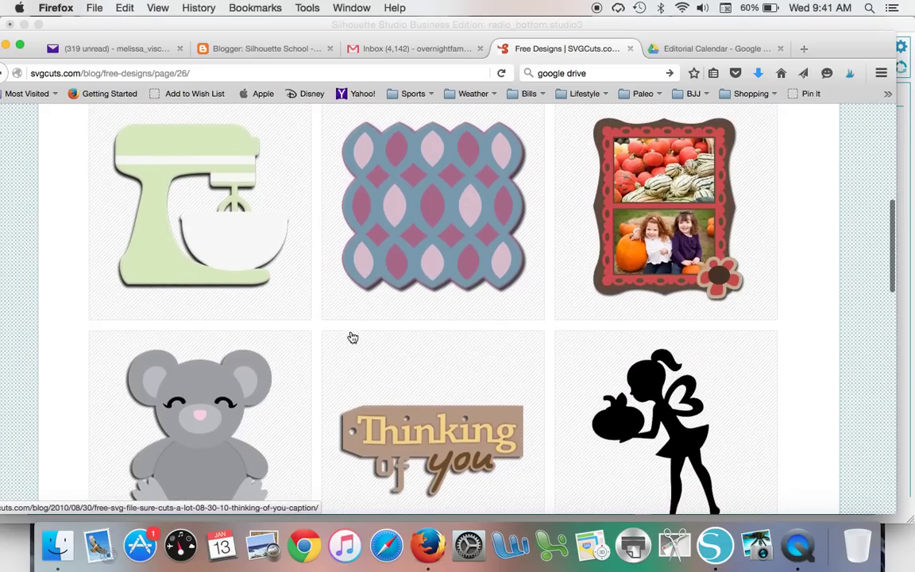
pyautogui.click(242, 30)
# Place the outline circle on the dial and bring the brown dot to front at its centre.
pyautogui.click(236, 242)
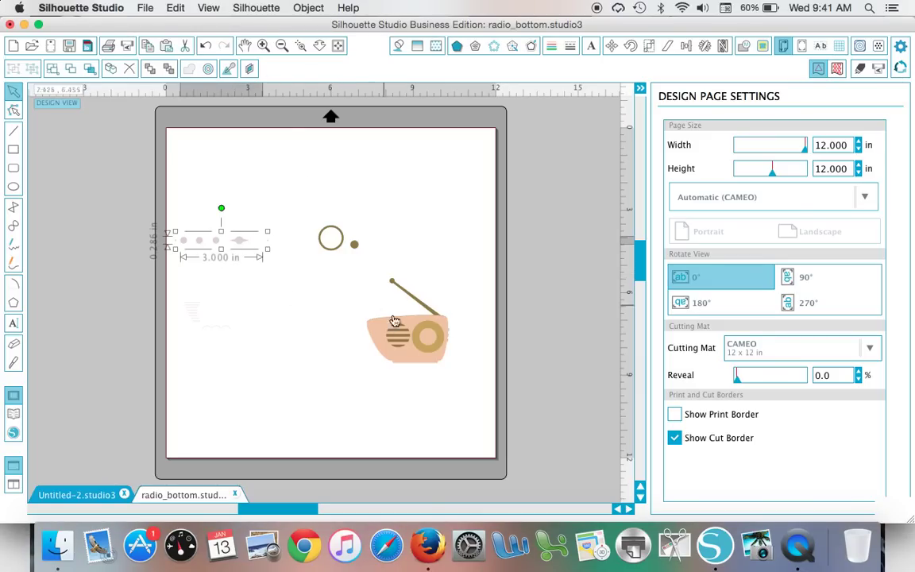
pyautogui.moveTo(331, 243); pyautogui.dragTo(433, 350)
pyautogui.click(356, 244)
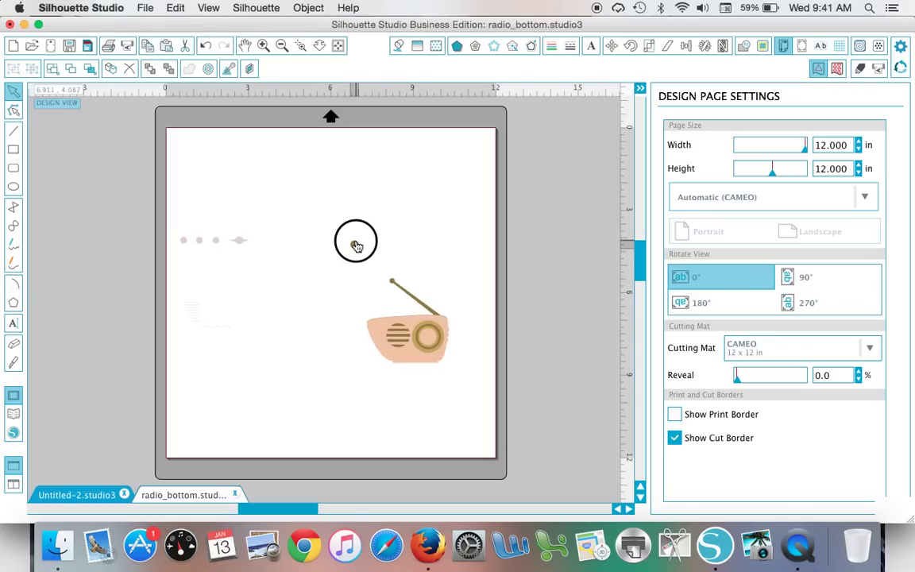
pyautogui.rightClick(357, 246)
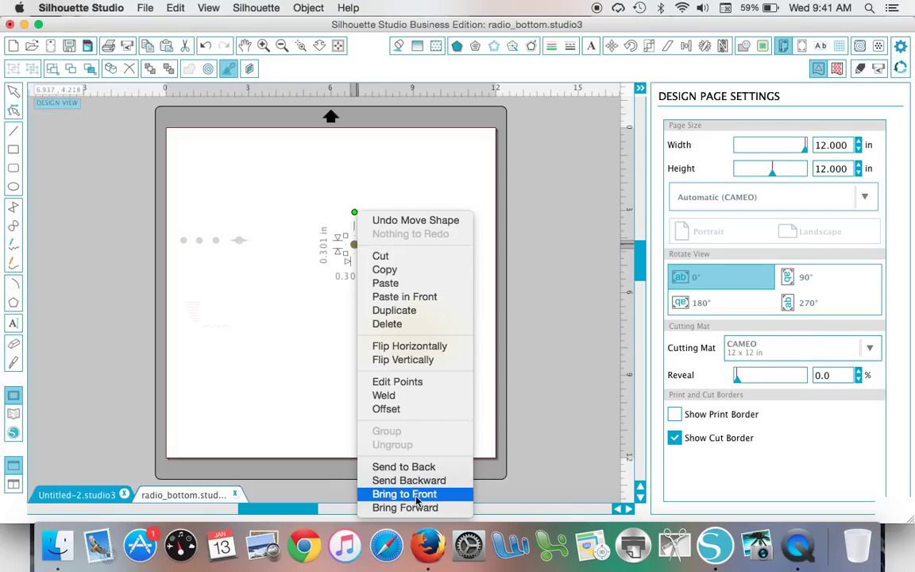
pyautogui.click(389, 494)
pyautogui.moveTo(360, 254); pyautogui.dragTo(434, 343)
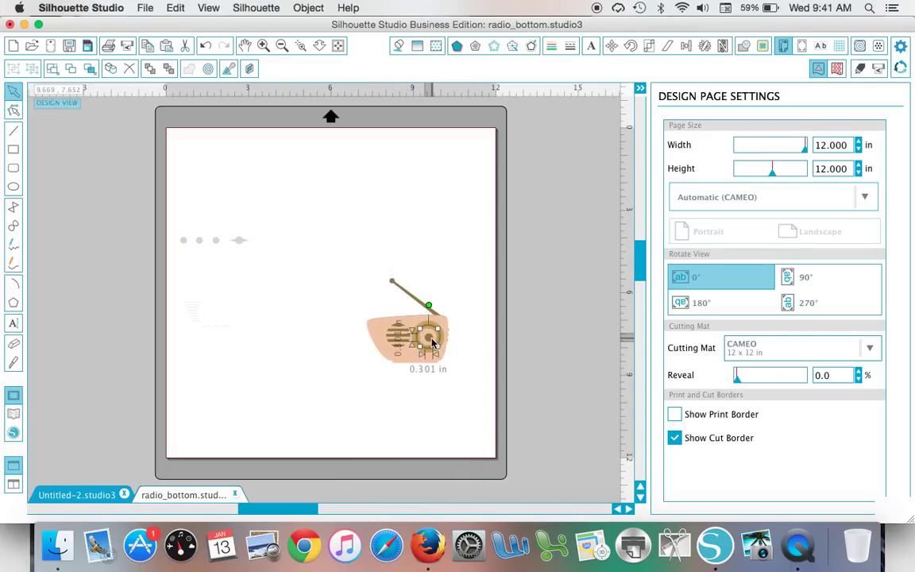
# Add the striped grille to the body and enlarge the whole radio to 8.503 × 5.651 in.
pyautogui.click(227, 248)
pyautogui.moveTo(196, 317); pyautogui.dragTo(390, 343)
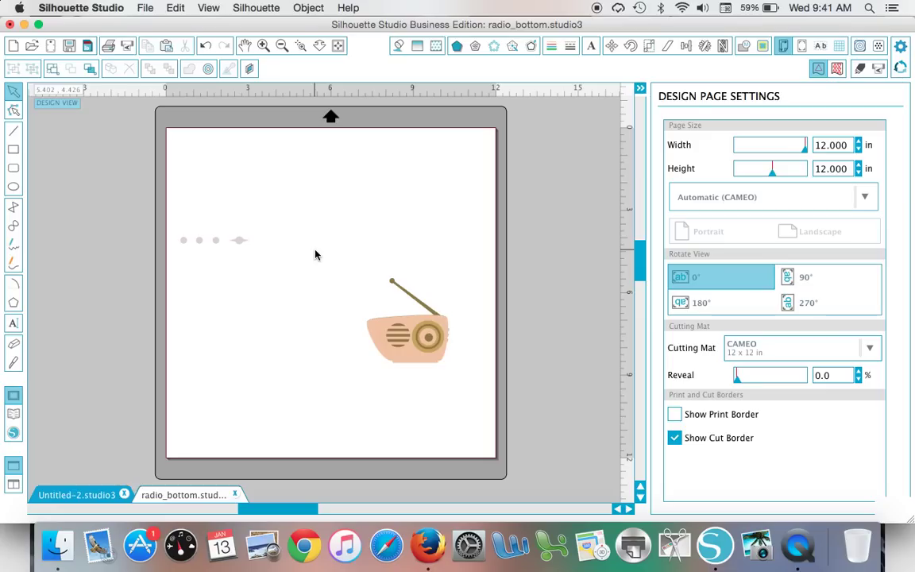
pyautogui.moveTo(318, 269); pyautogui.dragTo(347, 388)
pyautogui.click(370, 381)
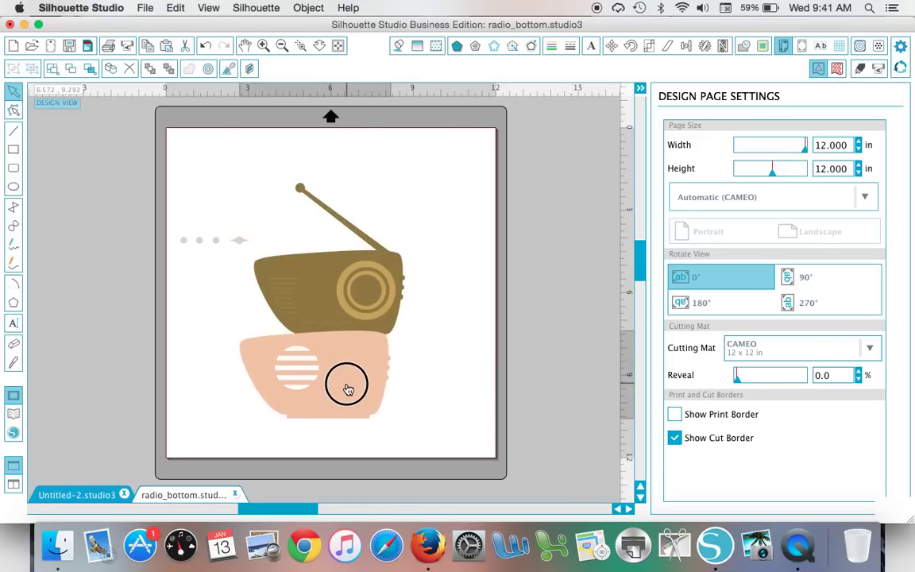
pyautogui.click(422, 384)
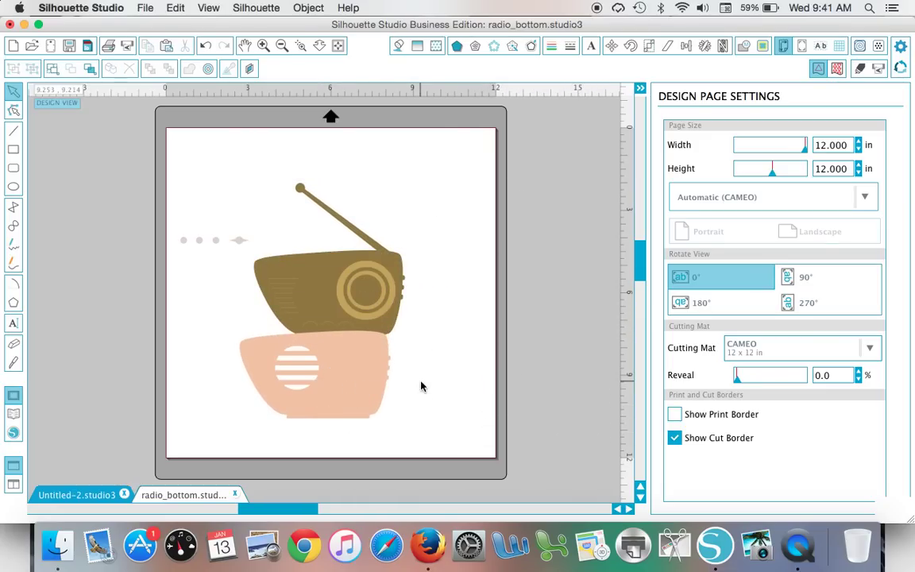
# Open a second copy of radio_bottom.svg in its own new tab.
pyautogui.click(135, 8)
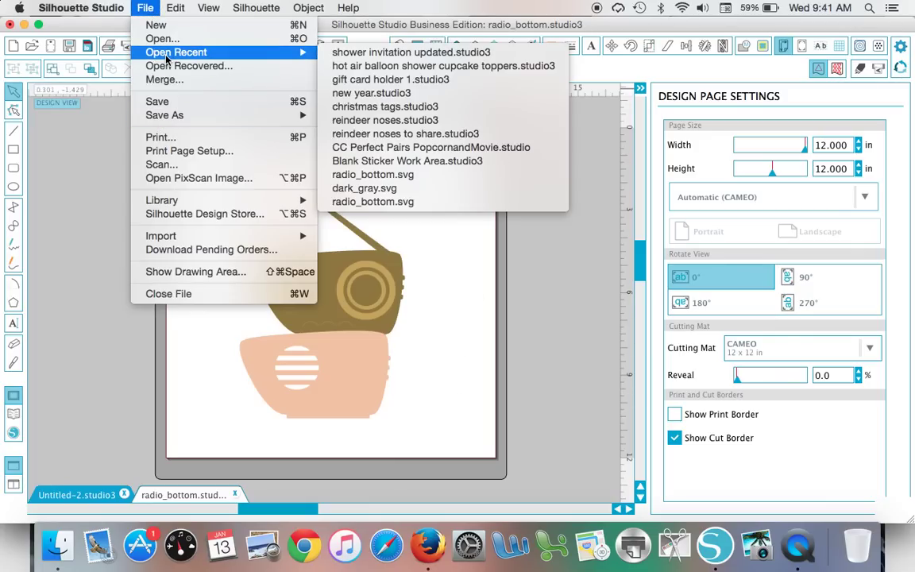
pyautogui.click(163, 39)
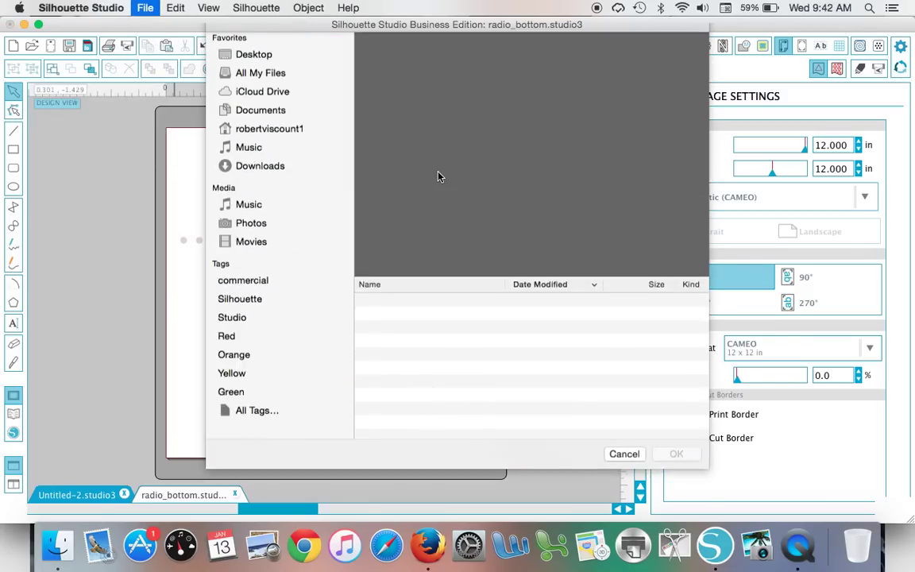
pyautogui.click(417, 107)
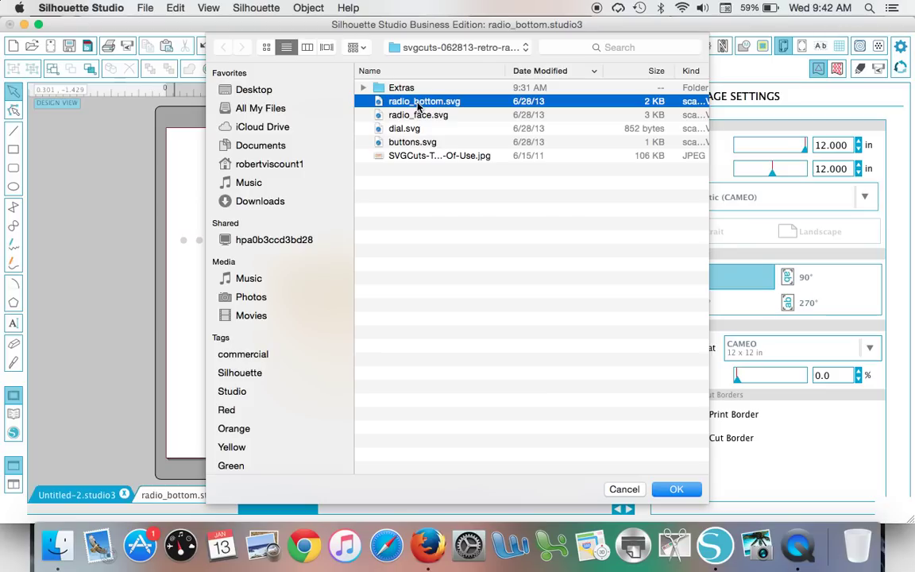
pyautogui.doubleClick(418, 106)
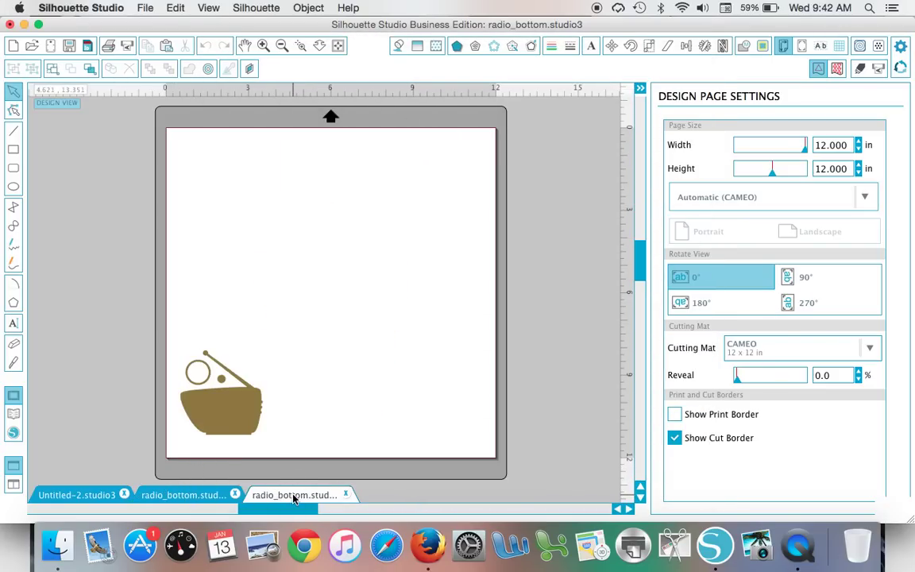
# Switch between the document tabs and settle on the first radio_bottom tab with the assembled radio.
pyautogui.click(203, 495)
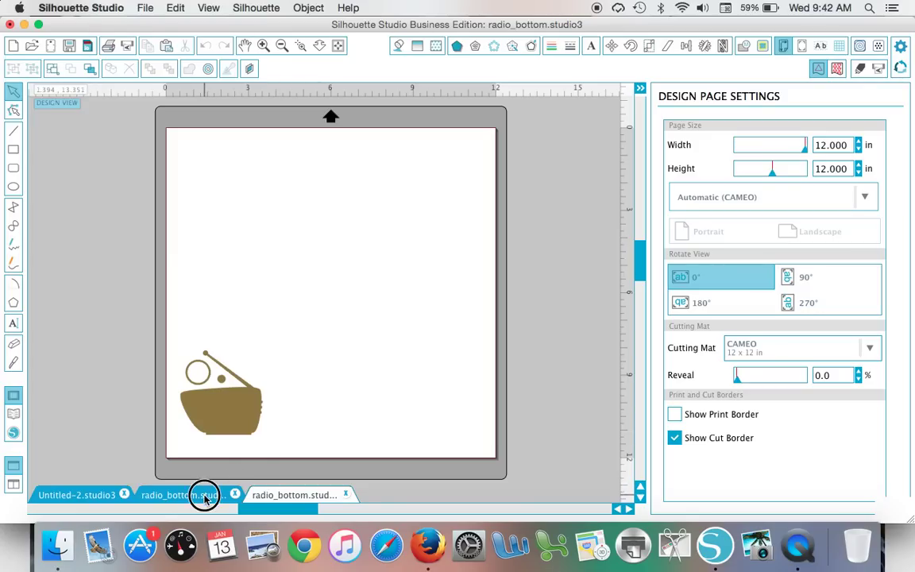
pyautogui.click(282, 496)
pyautogui.click(145, 8)
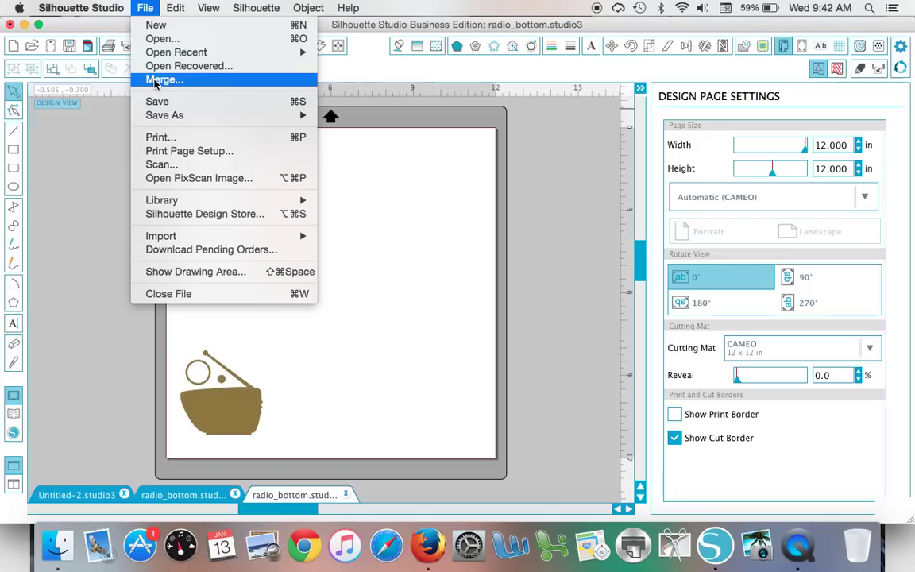
pyautogui.click(104, 208)
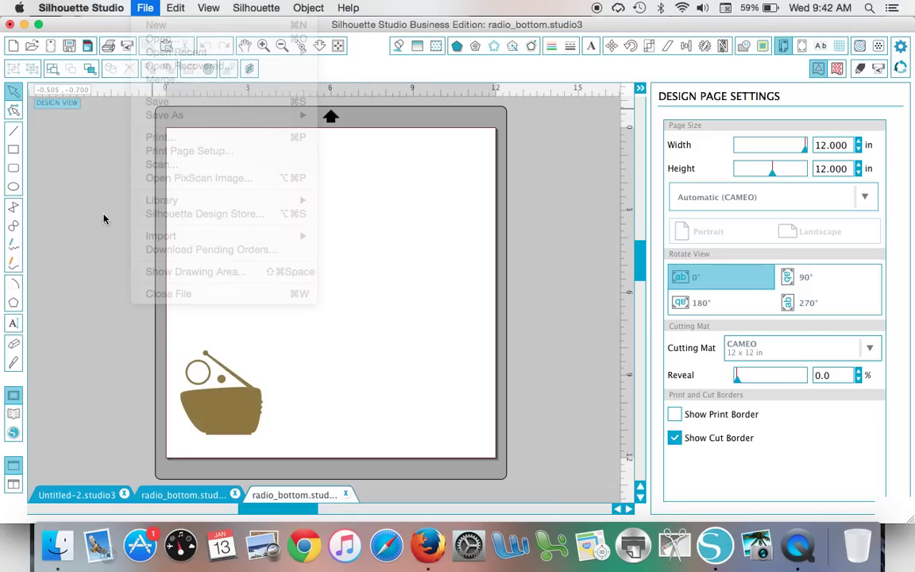
pyautogui.click(183, 496)
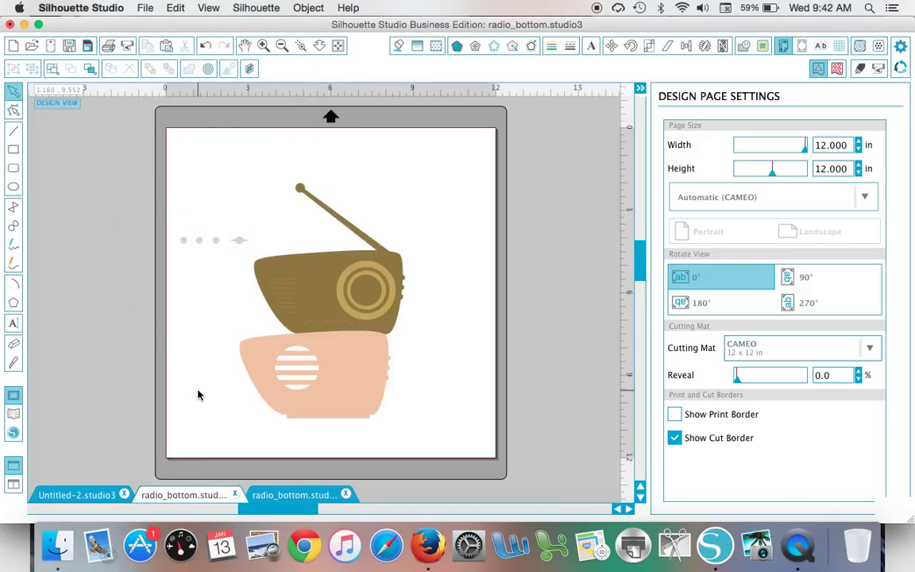